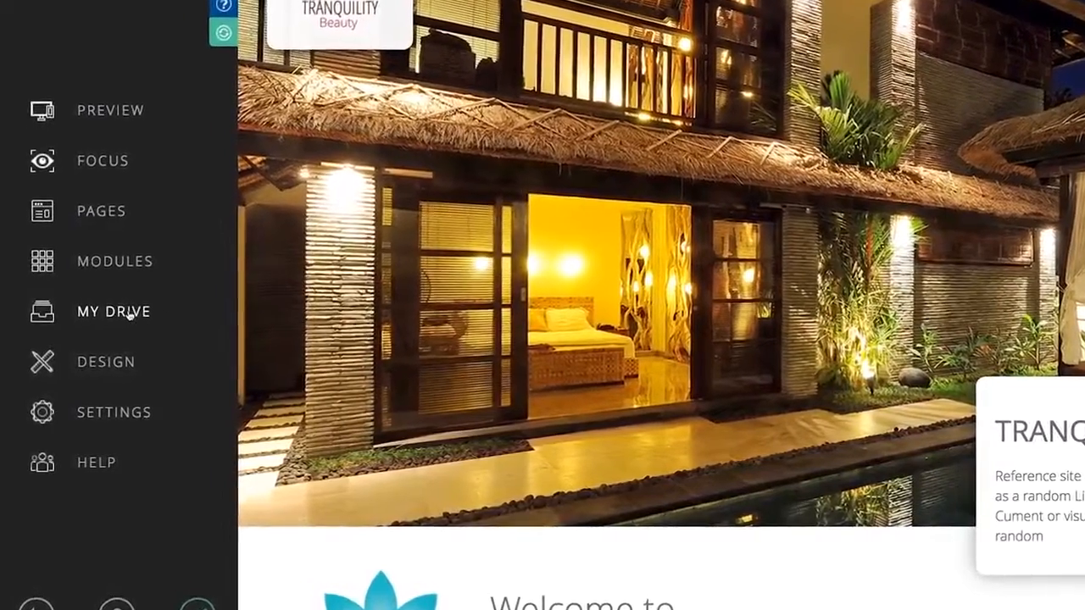
Step: Open My Drive and create a new folder named "Spa" inside the images folder
{"action": "left_click", "coordinate": [129, 315]}
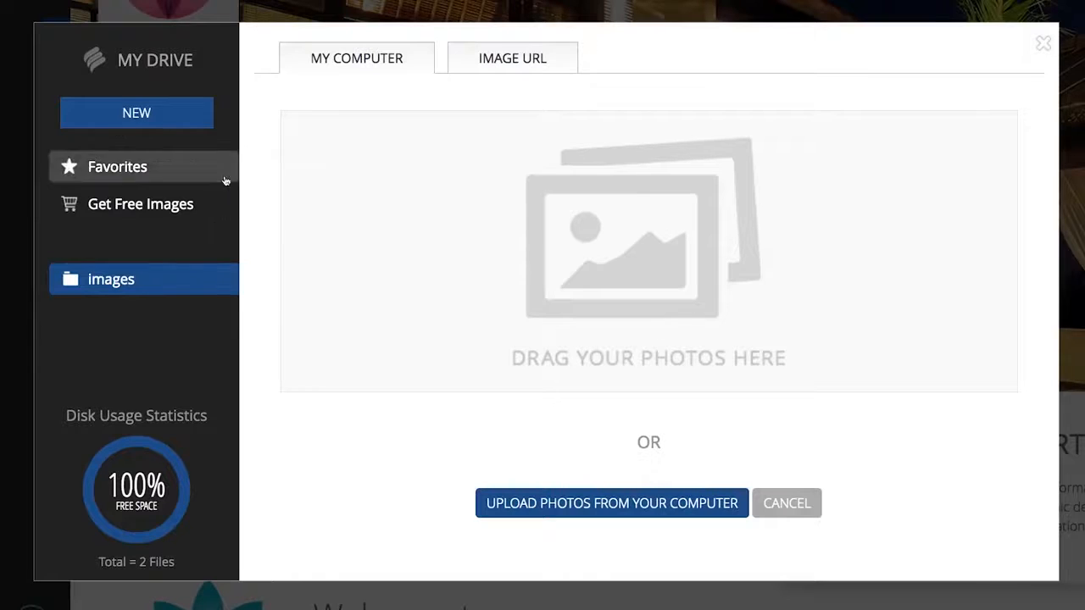
{"action": "left_click", "coordinate": [171, 121]}
{"action": "left_click", "coordinate": [149, 153]}
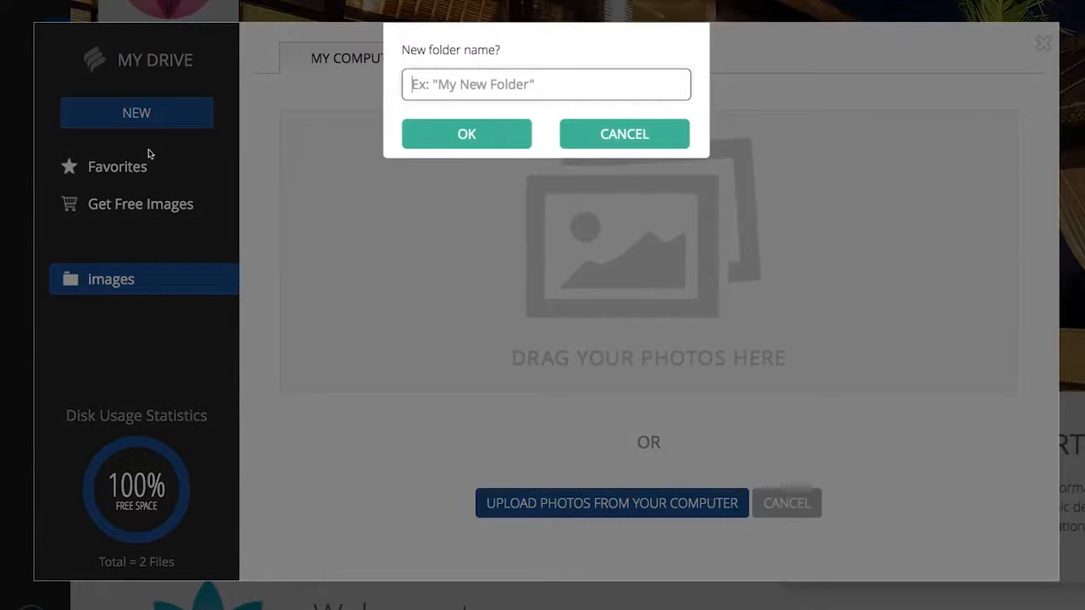
{"action": "type", "text": "Spa"}
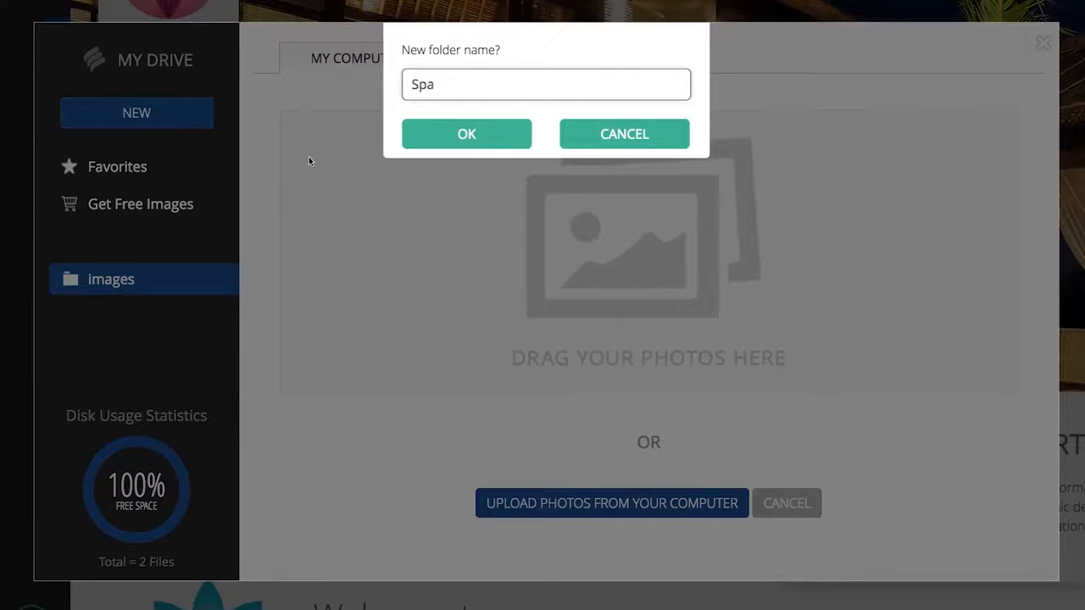
{"action": "left_click", "coordinate": [448, 144]}
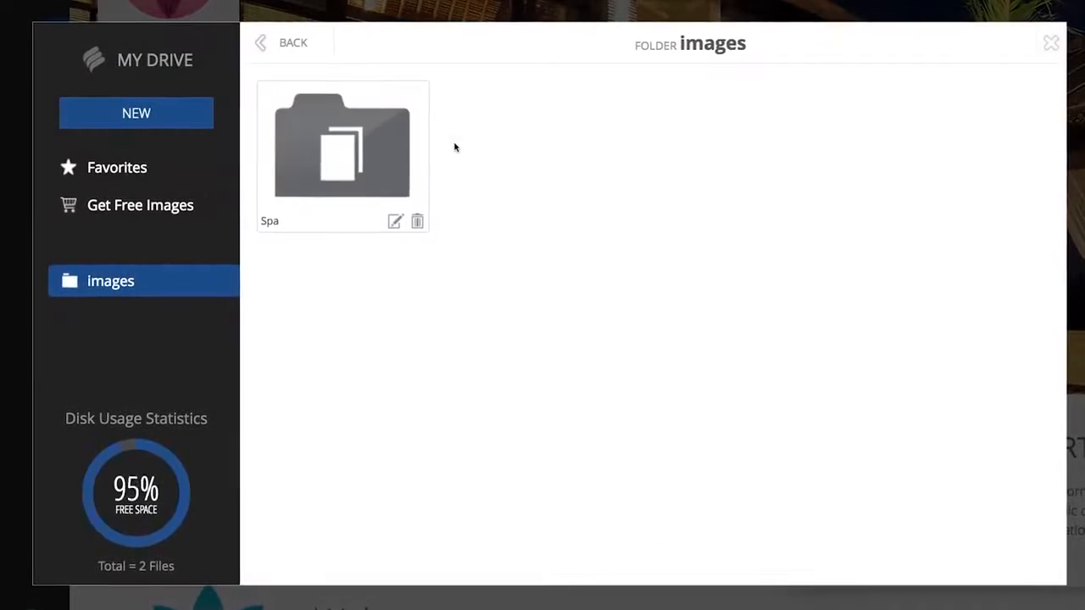
{"action": "left_click", "coordinate": [397, 227]}
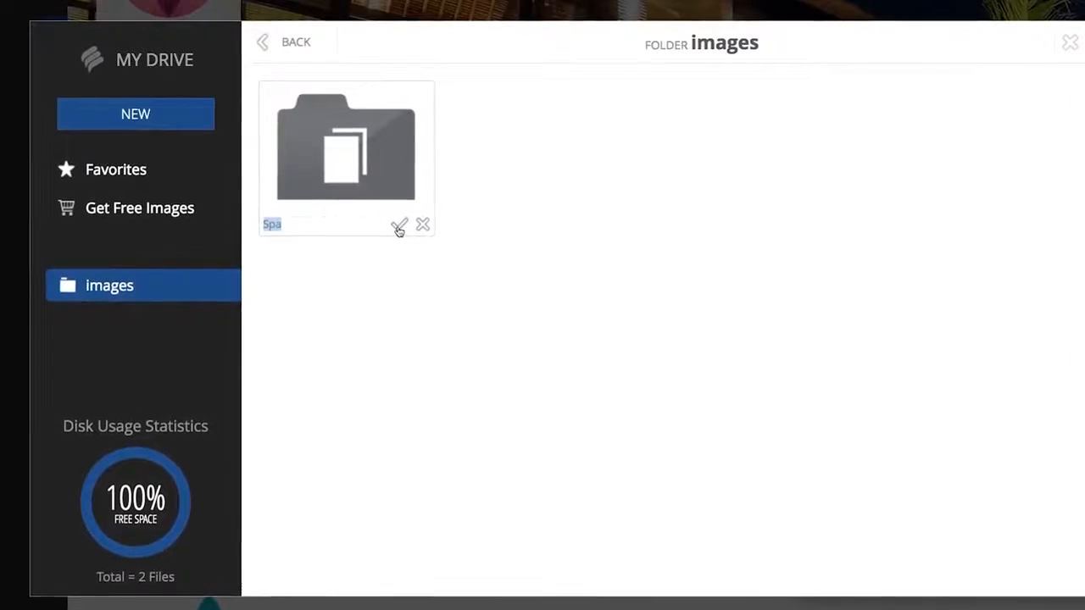
{"action": "left_click", "coordinate": [421, 225]}
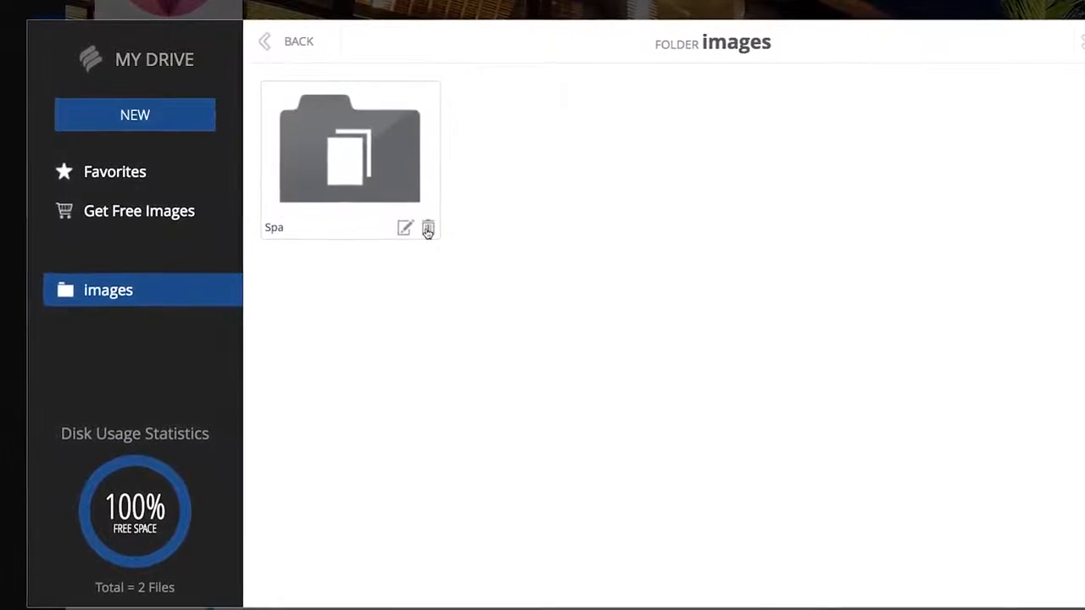
{"action": "left_click", "coordinate": [428, 228]}
{"action": "left_click", "coordinate": [428, 229]}
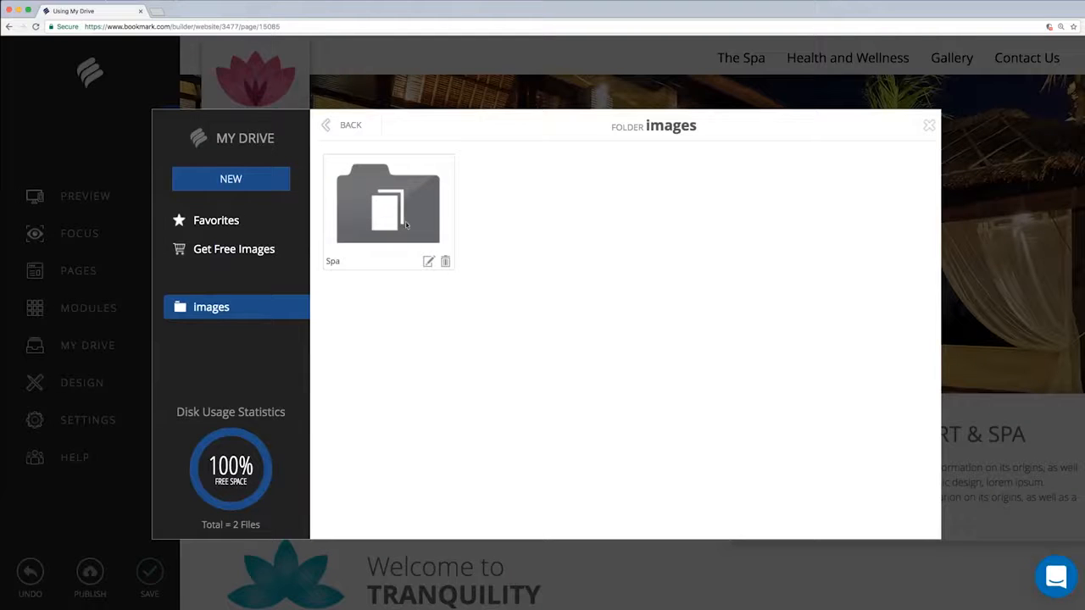
Step: Open the Spa folder and upload Spa 1.jpg, Spa 2.jpg and Spa 3.jpg from the computer's Spa Images folder
{"action": "double_click", "coordinate": [402, 220]}
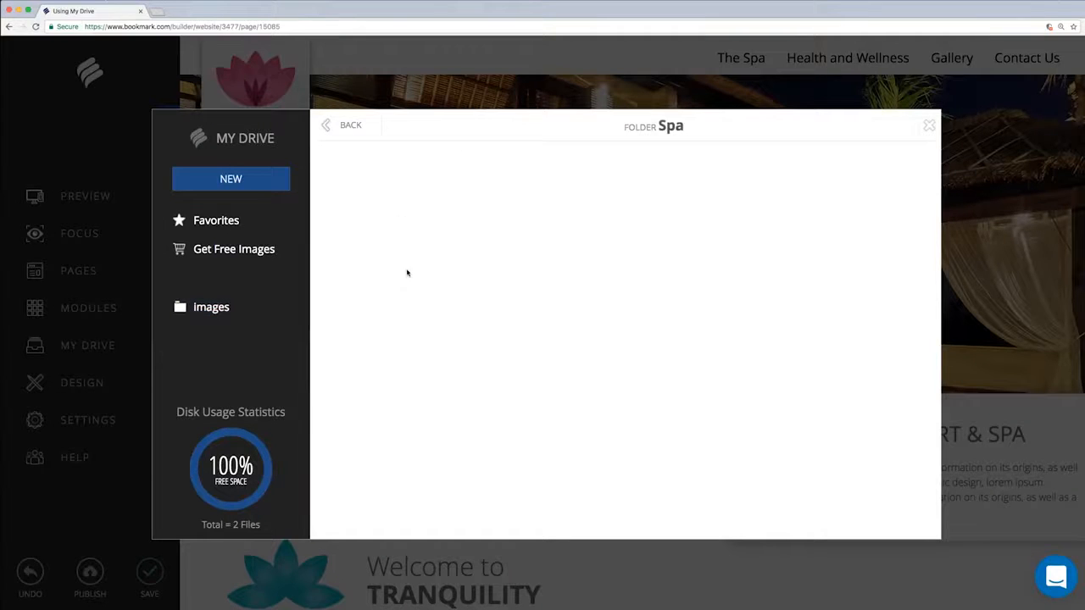
{"action": "left_click", "coordinate": [260, 182]}
{"action": "left_click", "coordinate": [226, 238]}
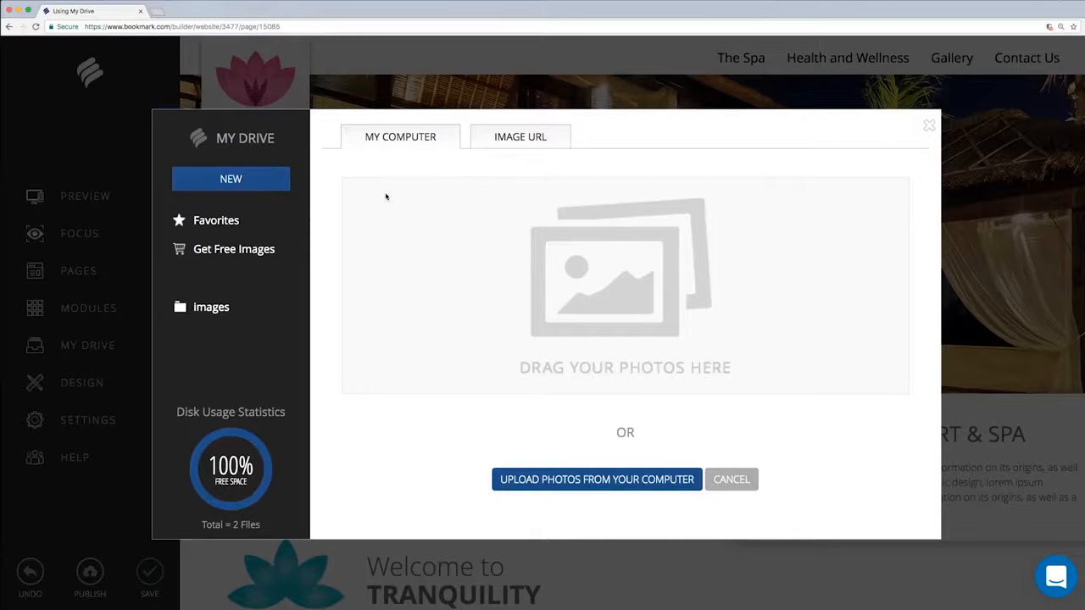
{"action": "left_click", "coordinate": [555, 479]}
{"action": "left_click", "coordinate": [505, 72]}
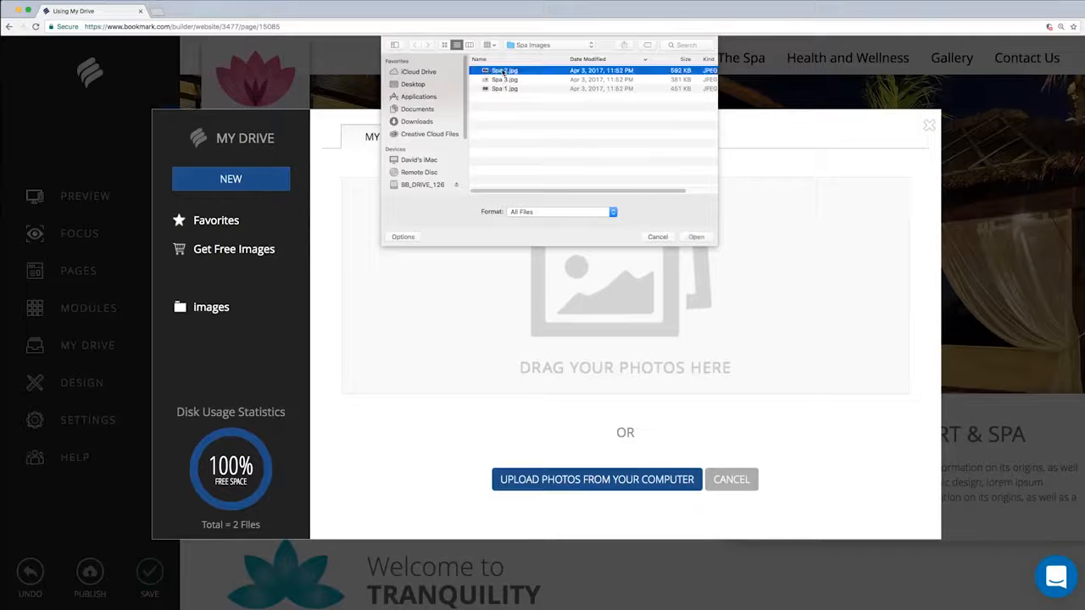
{"action": "left_click", "coordinate": [503, 89], "text": "shift"}
{"action": "left_click", "coordinate": [694, 237]}
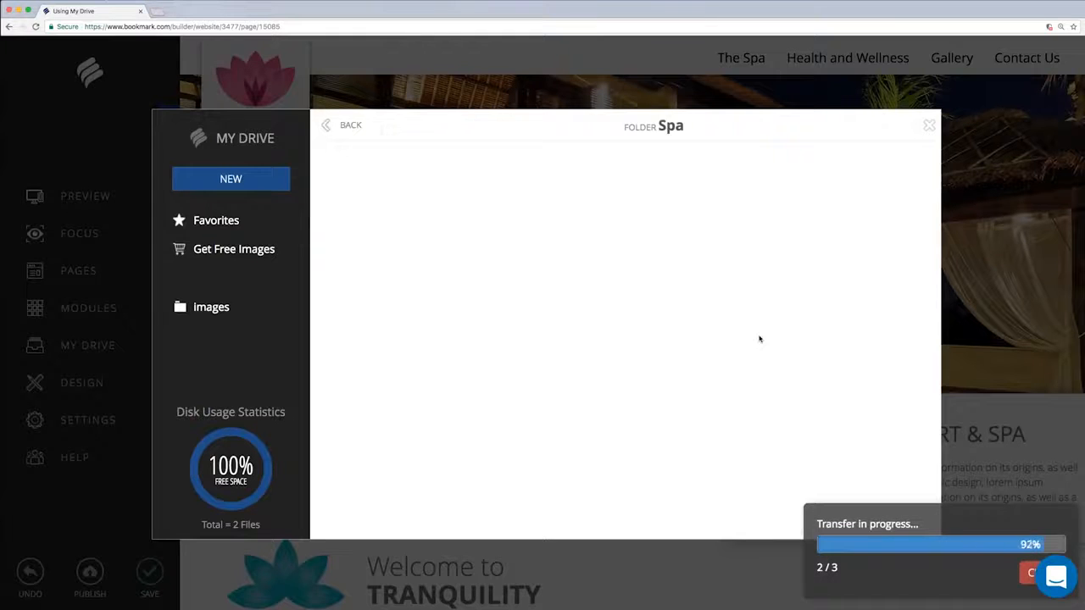
Step: Add the web image nature-spa-free-desktop-wallpaper-6000x37501.jpg to the Spa folder by its pasted URL and save it as "Spa 4"
{"action": "left_click", "coordinate": [231, 179]}
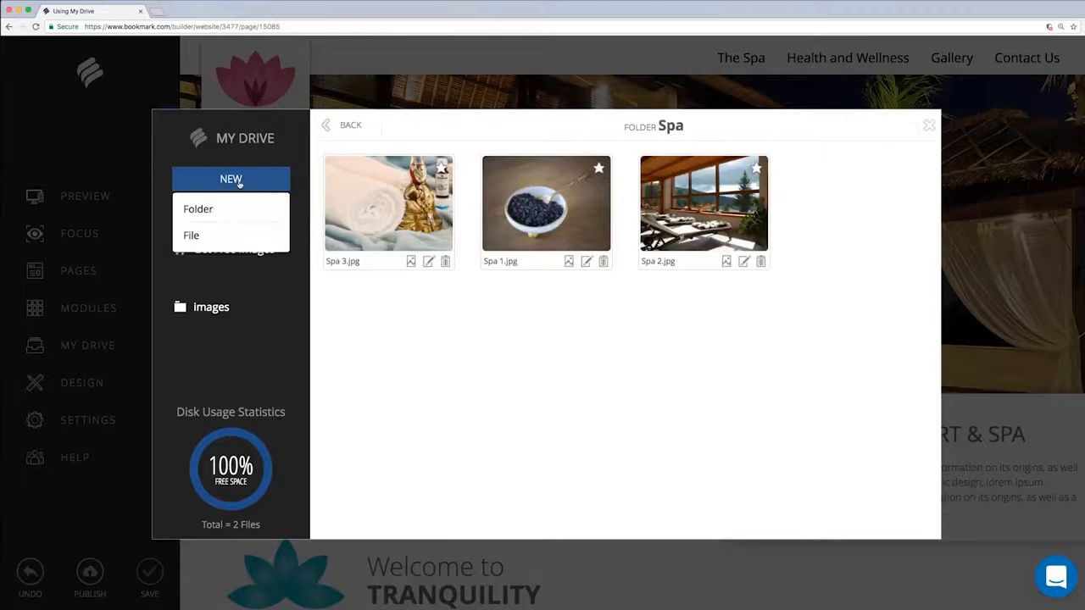
{"action": "left_click", "coordinate": [222, 237]}
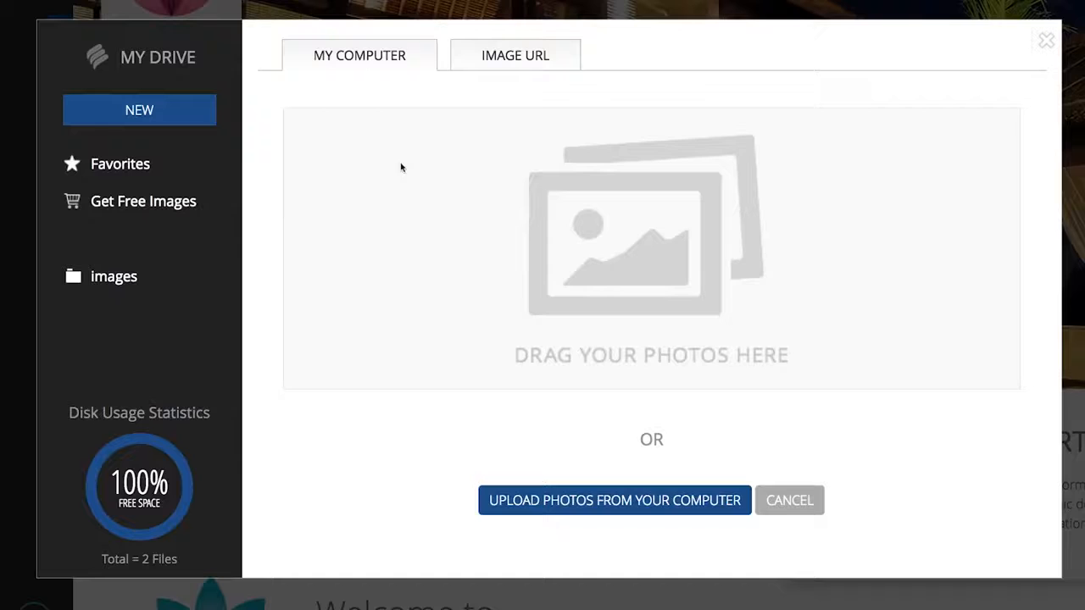
{"action": "left_click", "coordinate": [512, 56]}
{"action": "left_click", "coordinate": [320, 222]}
{"action": "key", "text": "ctrl+v"}
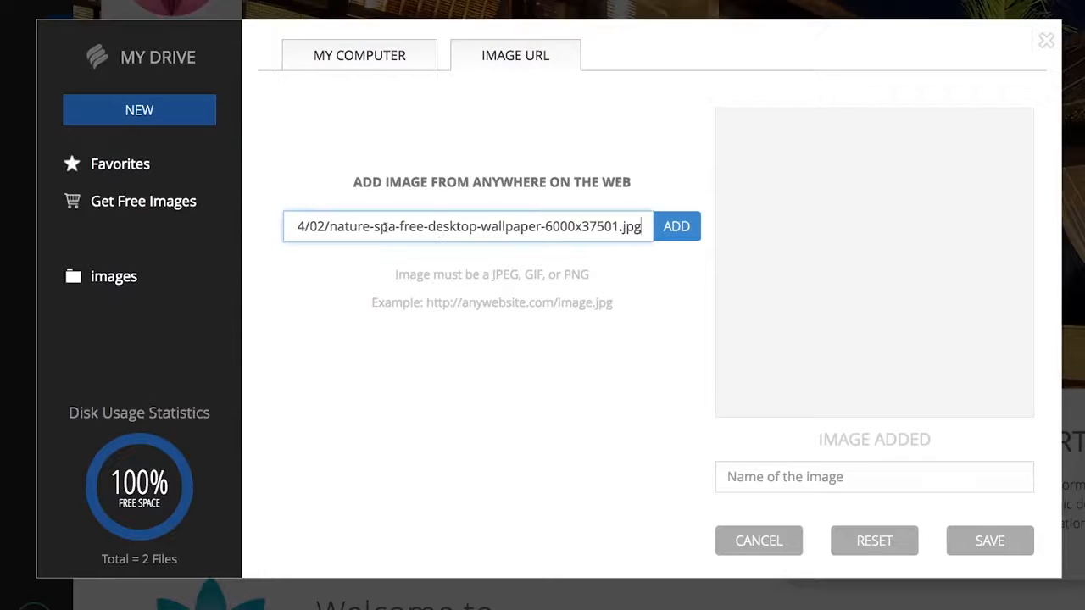
{"action": "left_click", "coordinate": [676, 227]}
{"action": "triple_click", "coordinate": [724, 466]}
{"action": "type", "text": "Spa 4"}
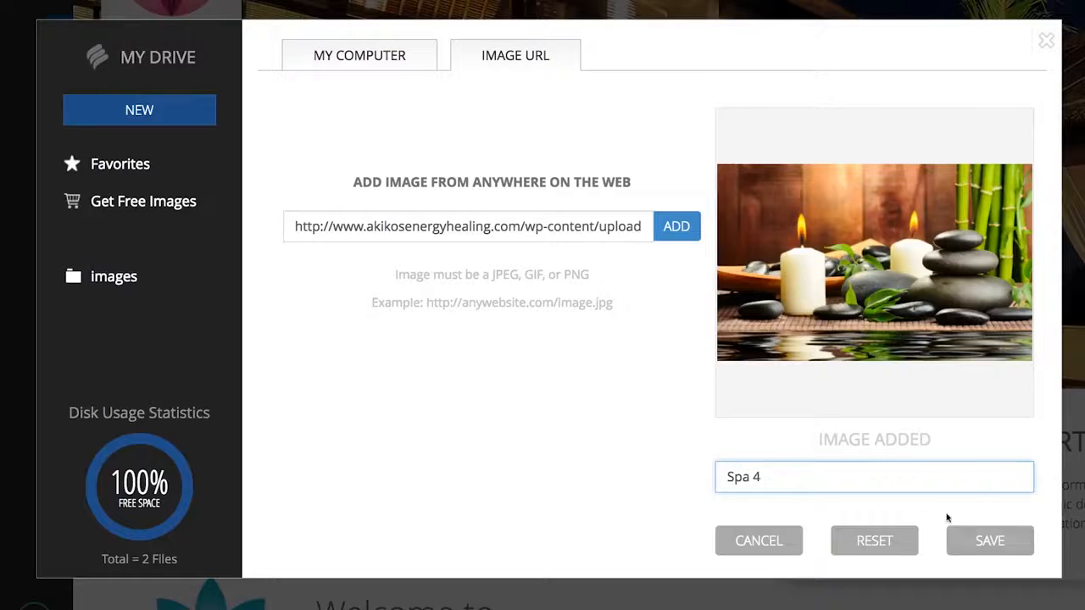
{"action": "left_click", "coordinate": [983, 539]}
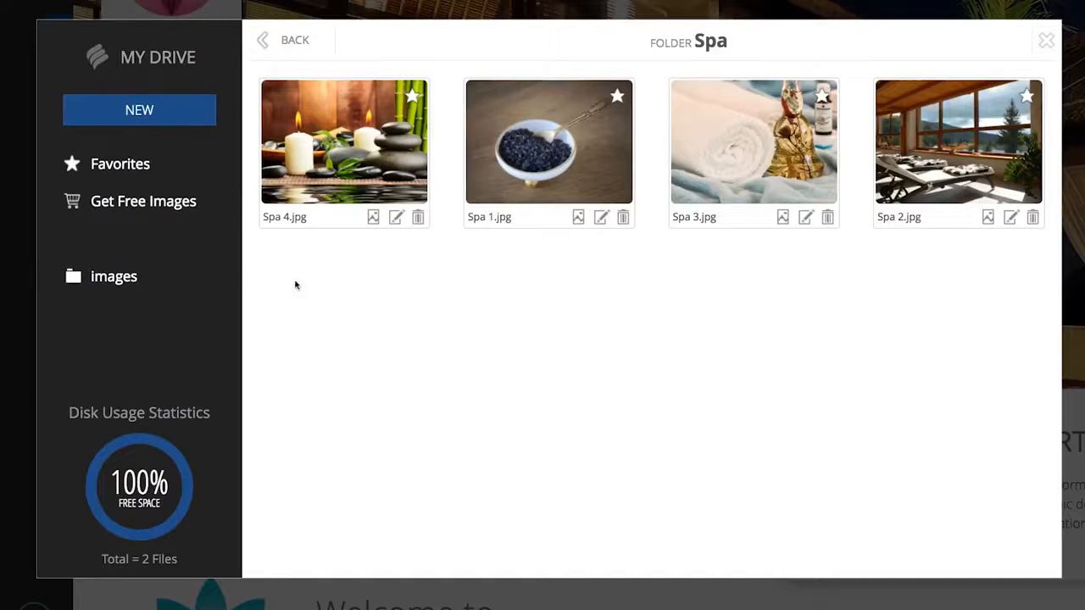
Step: Search the free images for "Spa" and add a photo of stacked dark stones on a pebble beach to the Spa folder
{"action": "left_click", "coordinate": [158, 212]}
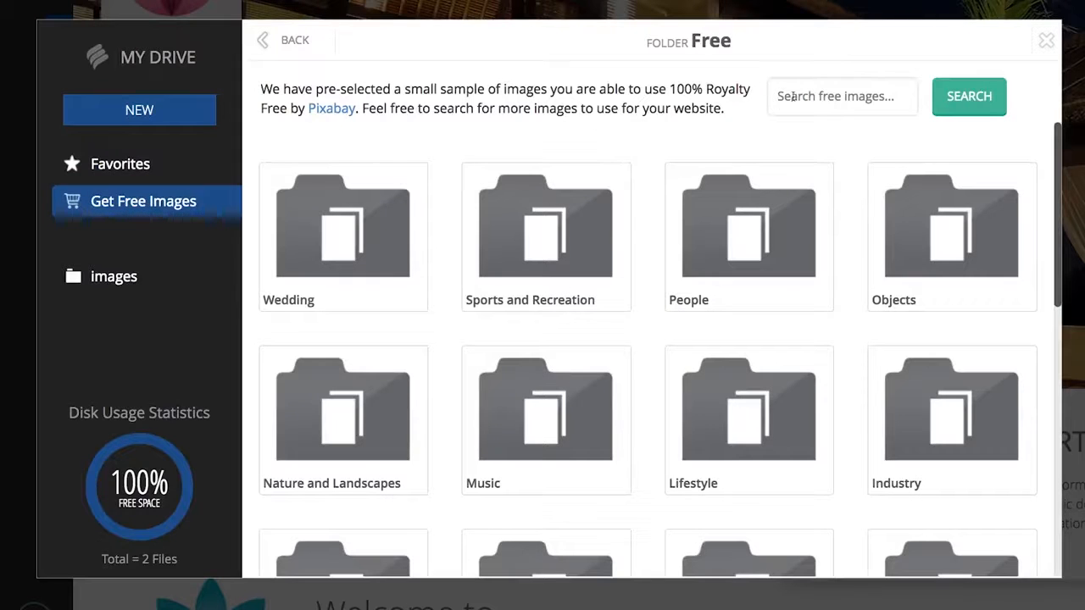
{"action": "left_click", "coordinate": [839, 96]}
{"action": "type", "text": "Spa"}
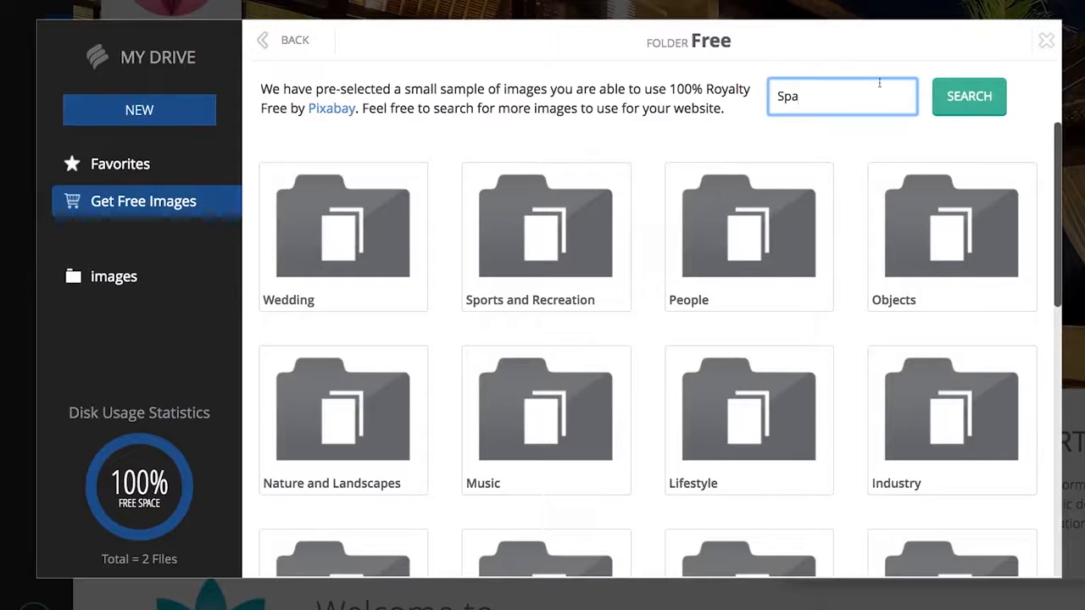
{"action": "left_click", "coordinate": [969, 96]}
{"action": "left_click_drag", "start_coordinate": [1057, 134], "coordinate": [1063, 354]}
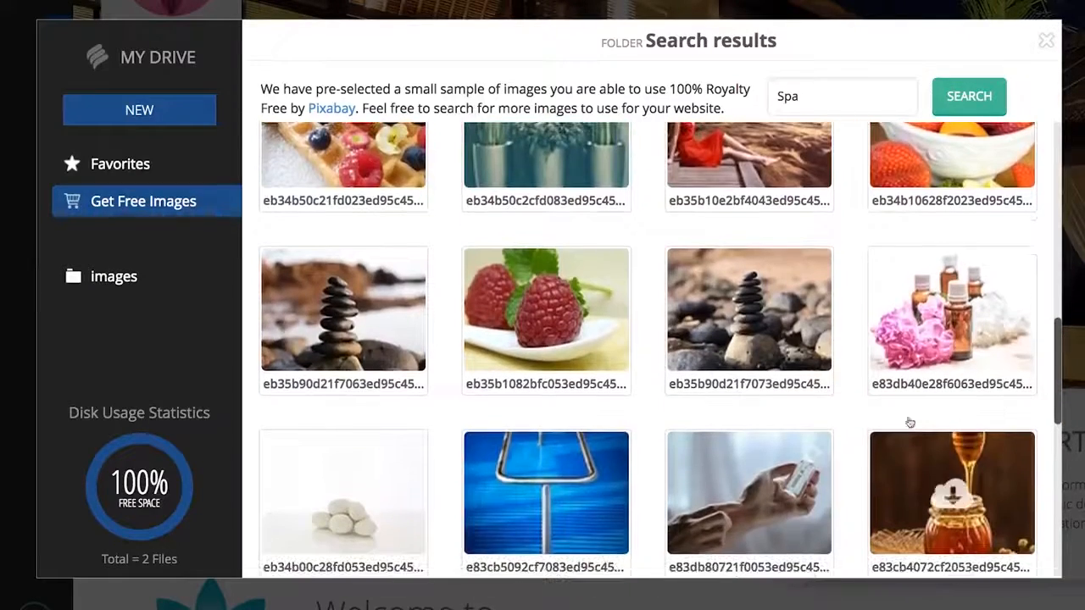
{"action": "left_click", "coordinate": [790, 350]}
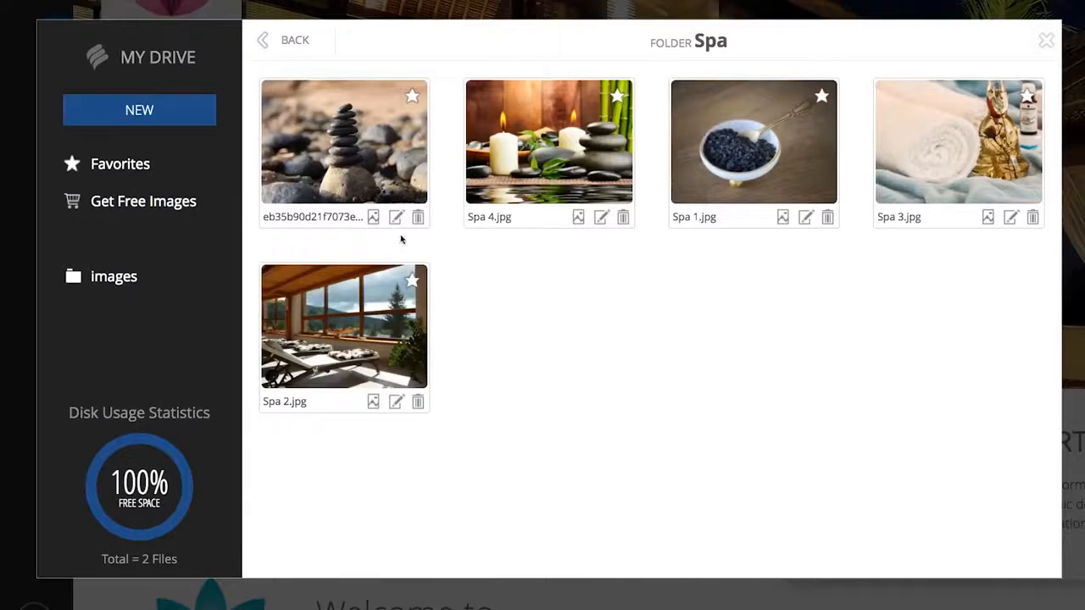
{"action": "left_click", "coordinate": [423, 222]}
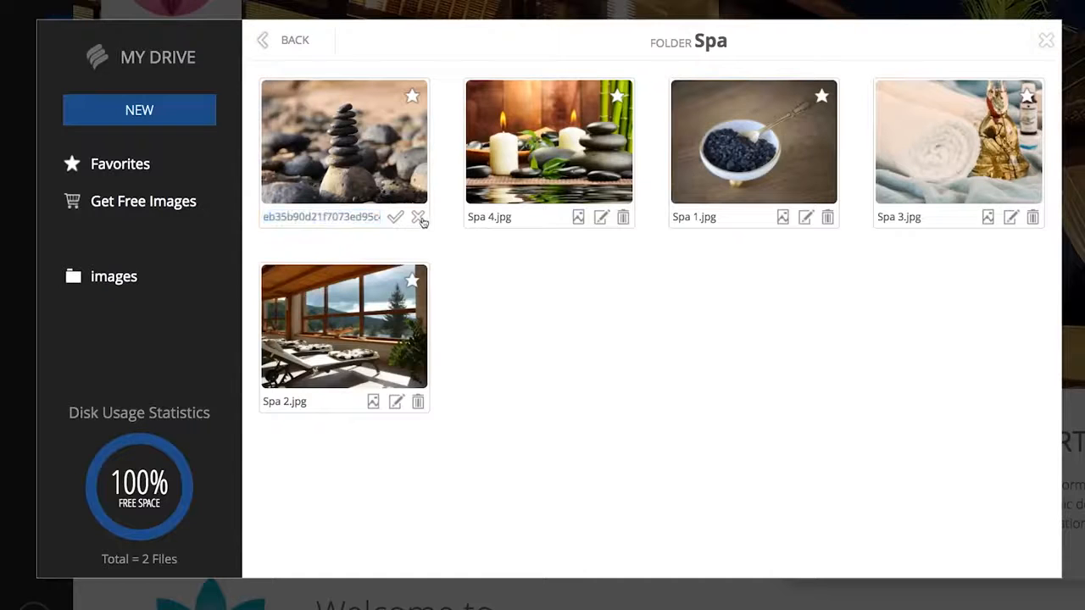
{"action": "left_click", "coordinate": [420, 223]}
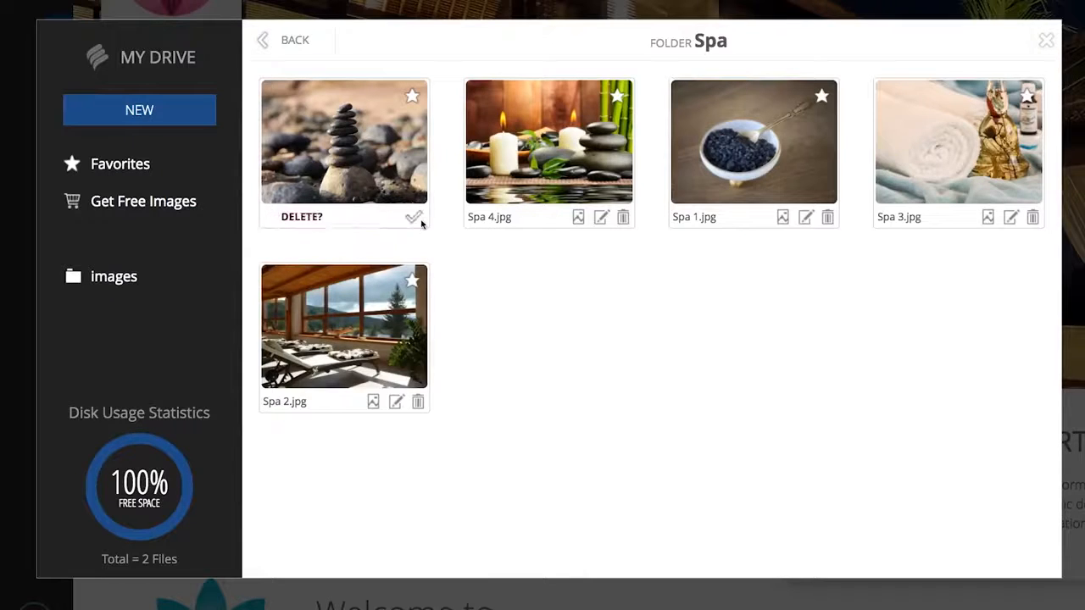
{"action": "left_click", "coordinate": [419, 221]}
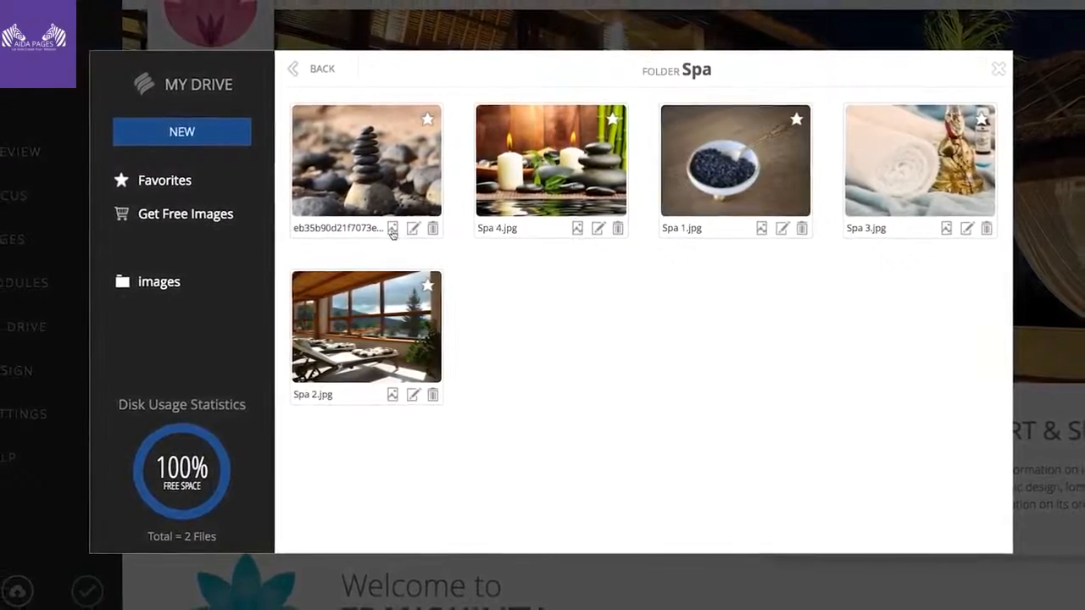
Step: Open the stacked-stones photo in the photo editor and apply the Dean effect
{"action": "left_click", "coordinate": [392, 228]}
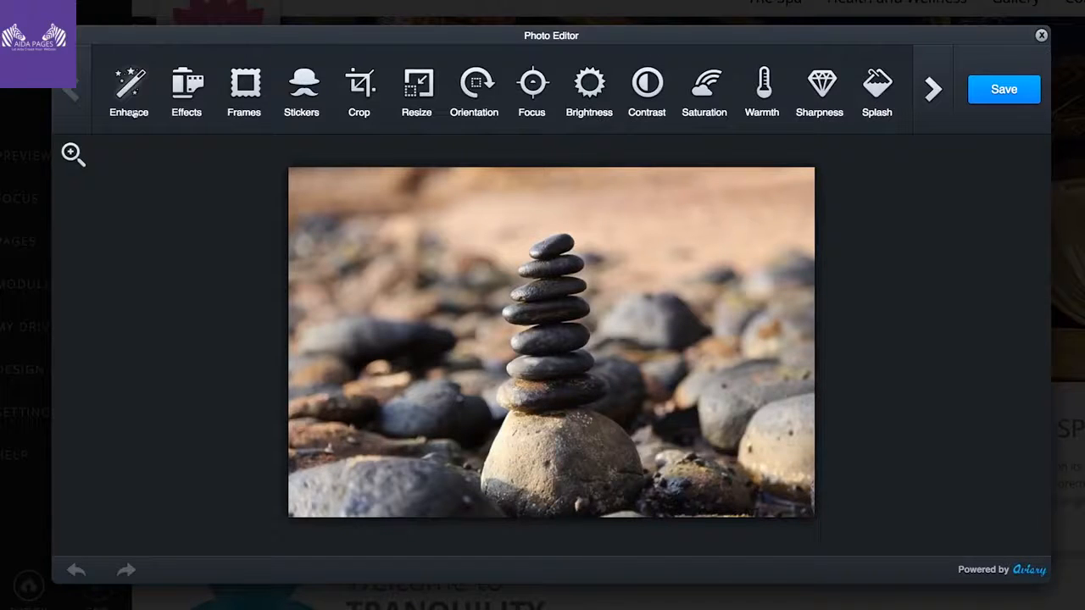
{"action": "left_click", "coordinate": [186, 85]}
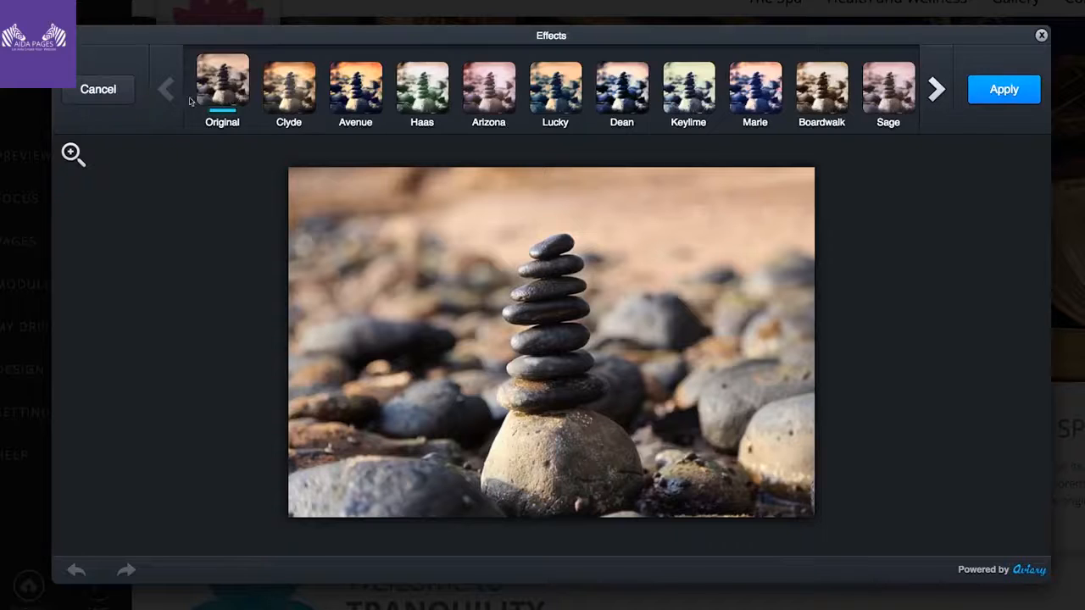
{"action": "left_click", "coordinate": [418, 91]}
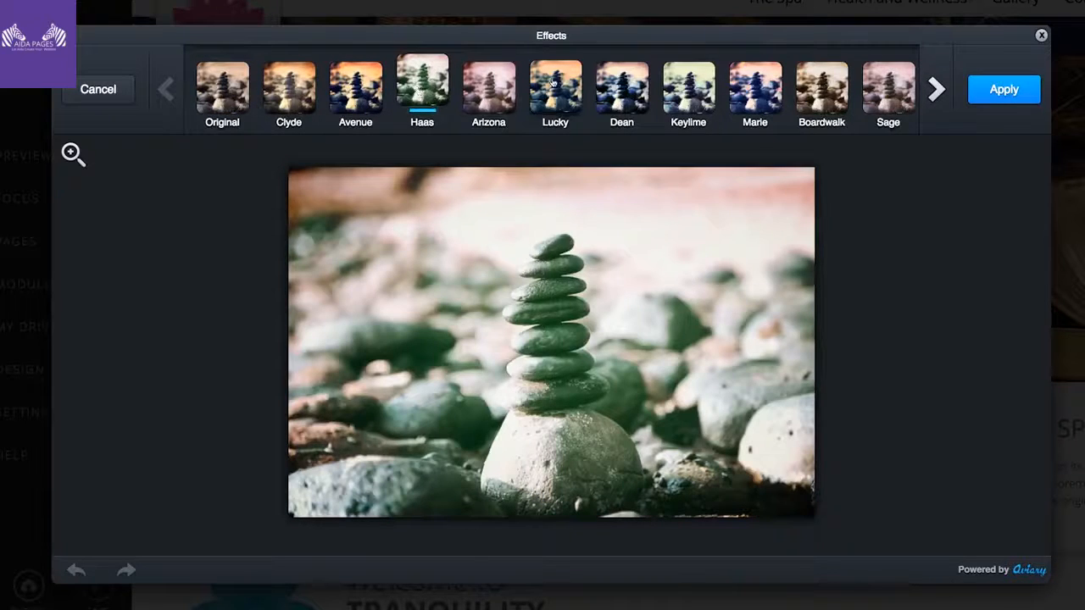
{"action": "left_click", "coordinate": [615, 82]}
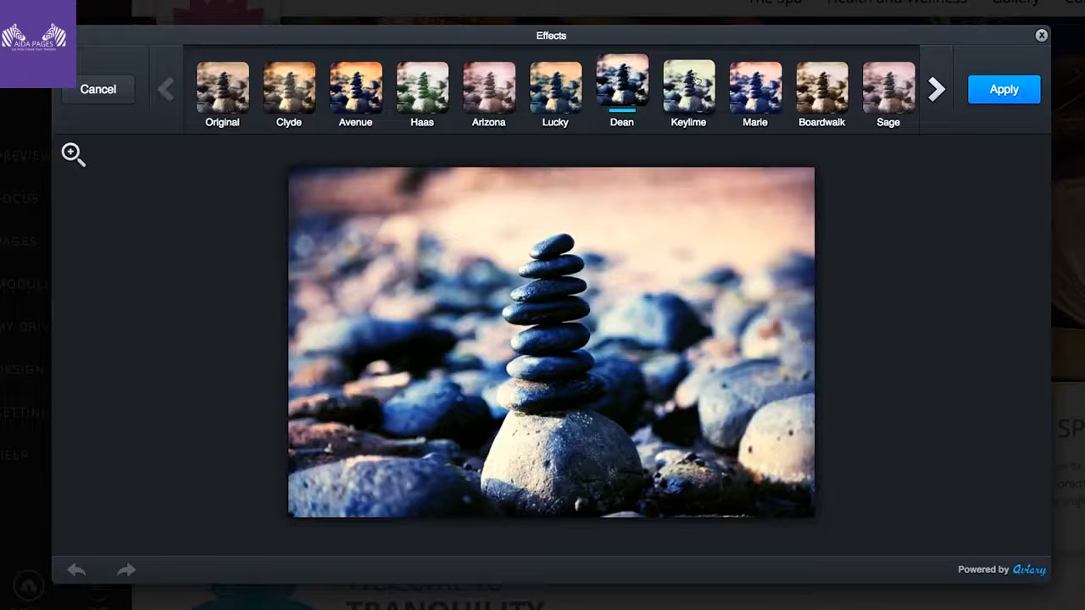
{"action": "left_click", "coordinate": [990, 94]}
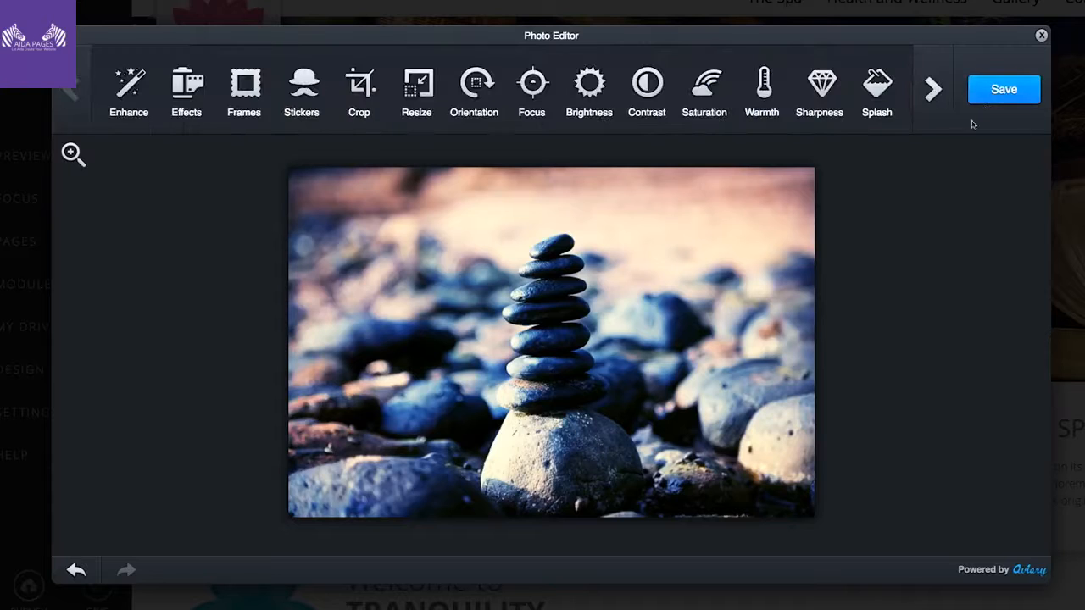
Step: Apply the Grit frame to the stacked-stones photo and save the edited image
{"action": "left_click", "coordinate": [251, 92]}
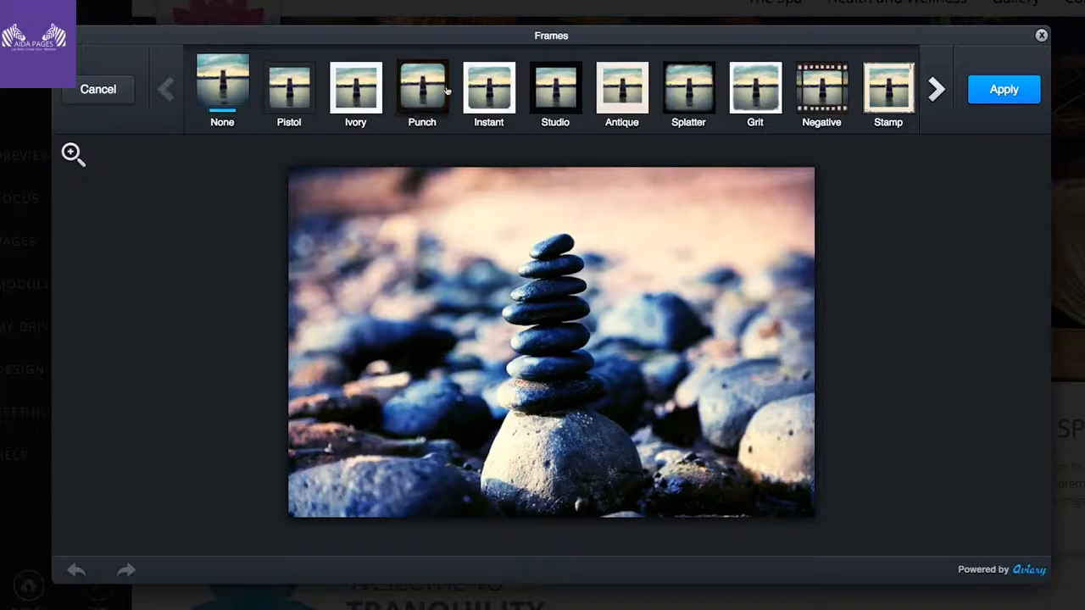
{"action": "left_click", "coordinate": [738, 102]}
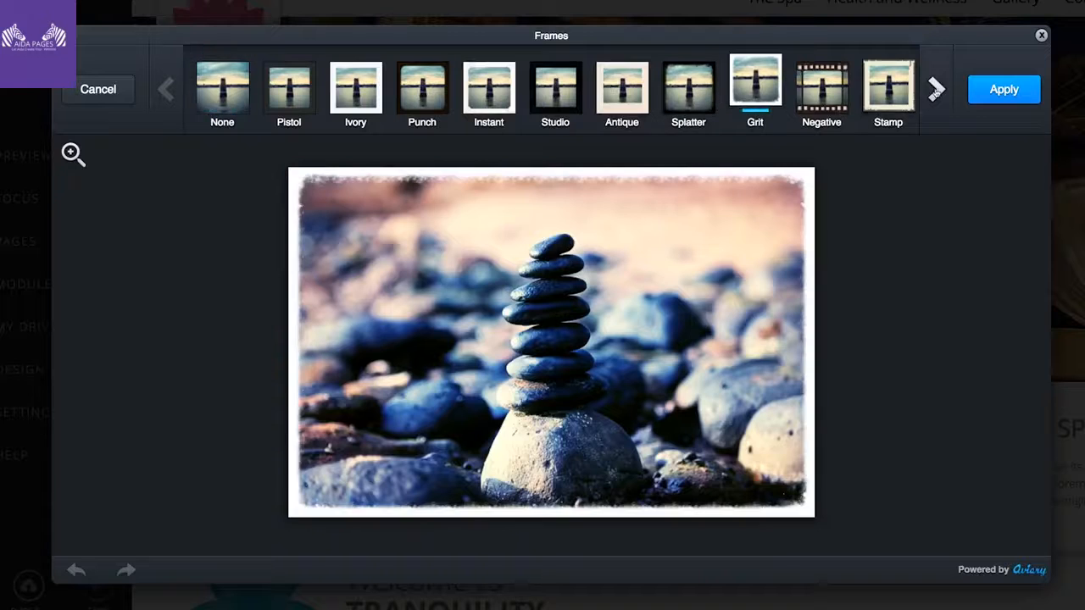
{"action": "left_click", "coordinate": [986, 95]}
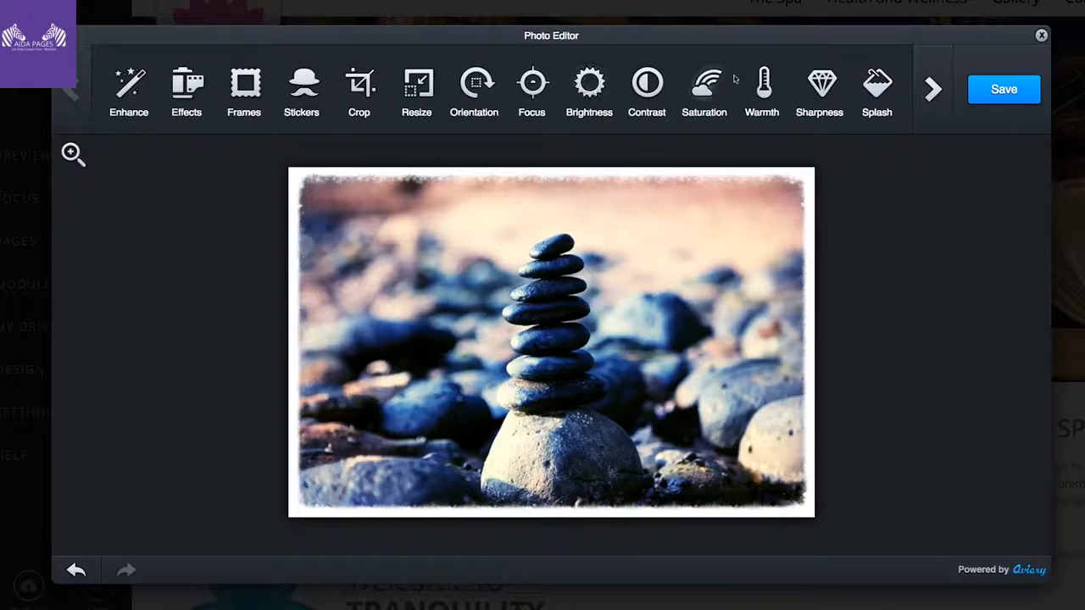
{"action": "left_click", "coordinate": [930, 90]}
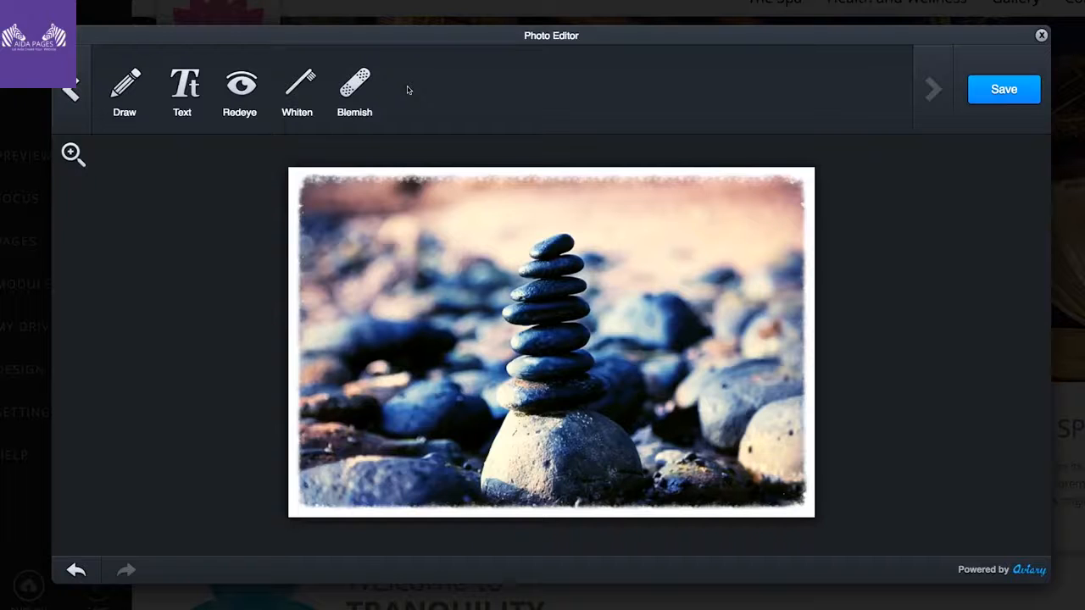
{"action": "left_click", "coordinate": [1002, 91]}
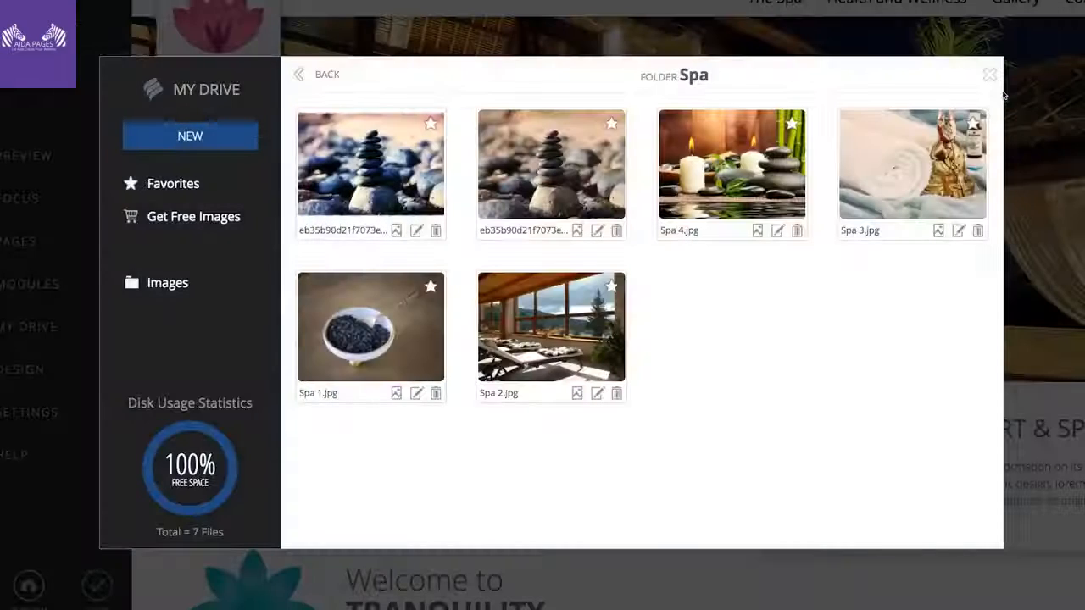